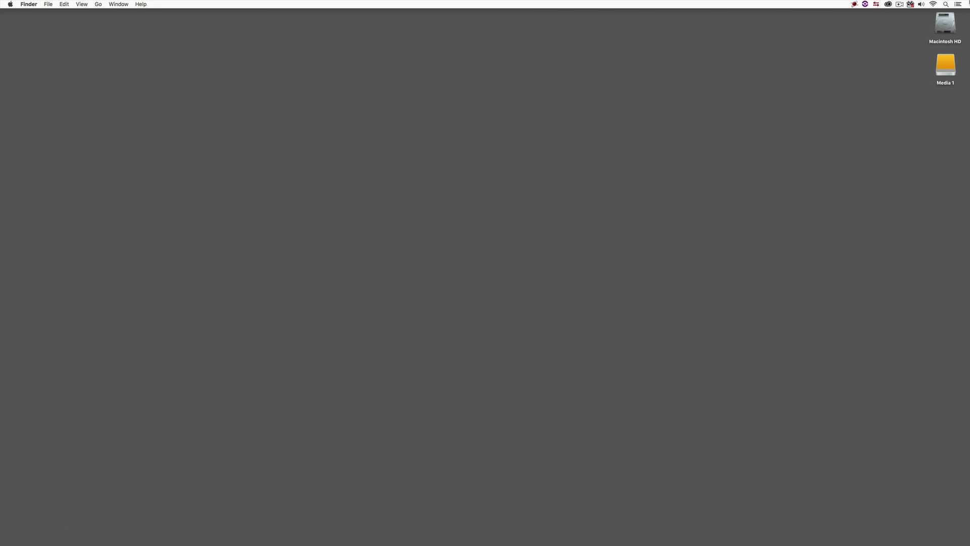
Switch to Avid Media Composer, scrub through the Horse Riding.new.01 source clip and edit it into a new sequence
{"action": "key", "text": "super+Tab"}
{"action": "left_click_drag", "start_coordinate": [251, 241], "coordinate": [365, 237]}
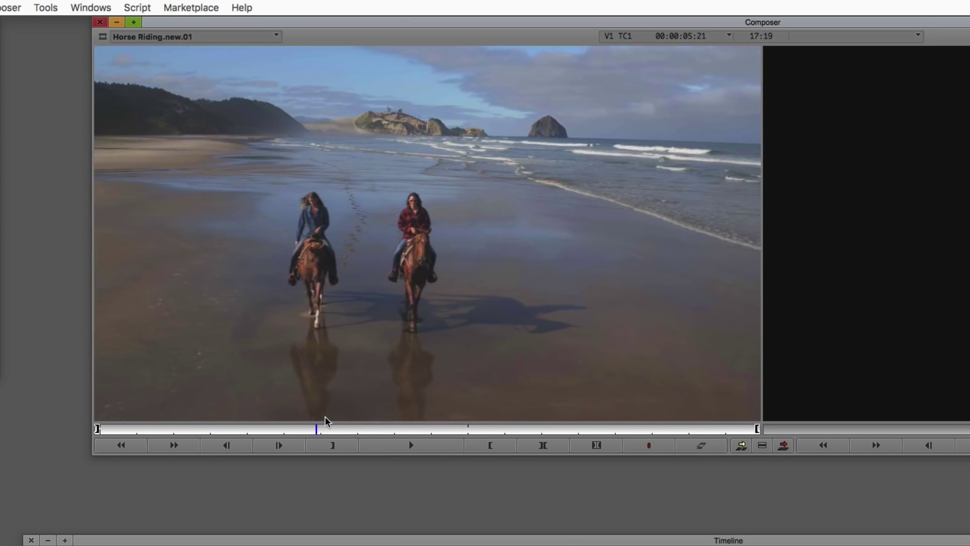
{"action": "mouse_move", "coordinate": [325, 420]}
{"action": "left_mouse_down"}
{"action": "mouse_move", "coordinate": [586, 403]}
{"action": "mouse_move", "coordinate": [704, 409]}
{"action": "mouse_move", "coordinate": [511, 420]}
{"action": "mouse_move", "coordinate": [174, 405]}
{"action": "mouse_move", "coordinate": [396, 404]}
{"action": "mouse_move", "coordinate": [642, 432]}
{"action": "mouse_move", "coordinate": [571, 443]}
{"action": "mouse_move", "coordinate": [180, 435]}
{"action": "mouse_move", "coordinate": [331, 433]}
{"action": "left_mouse_up"}
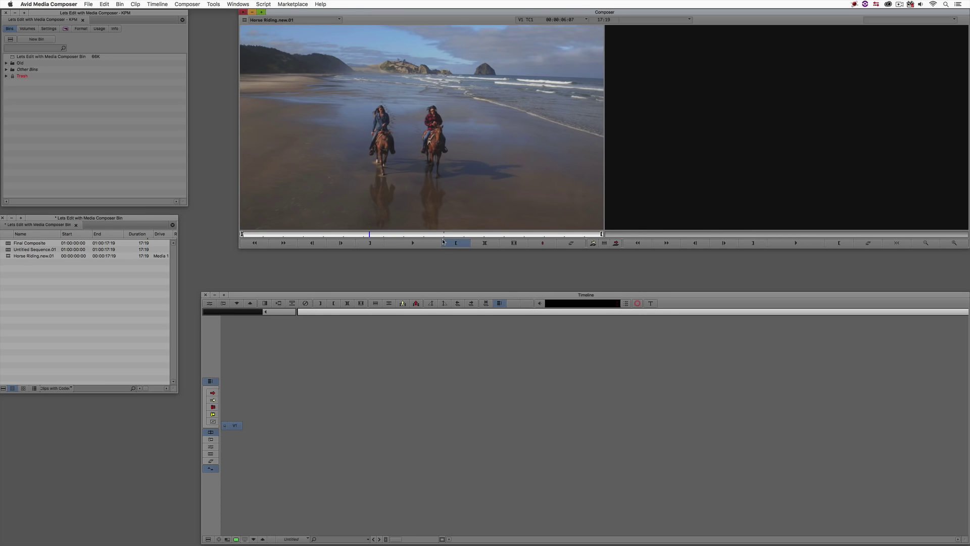
{"action": "left_click_drag", "start_coordinate": [426, 234], "coordinate": [331, 235]}
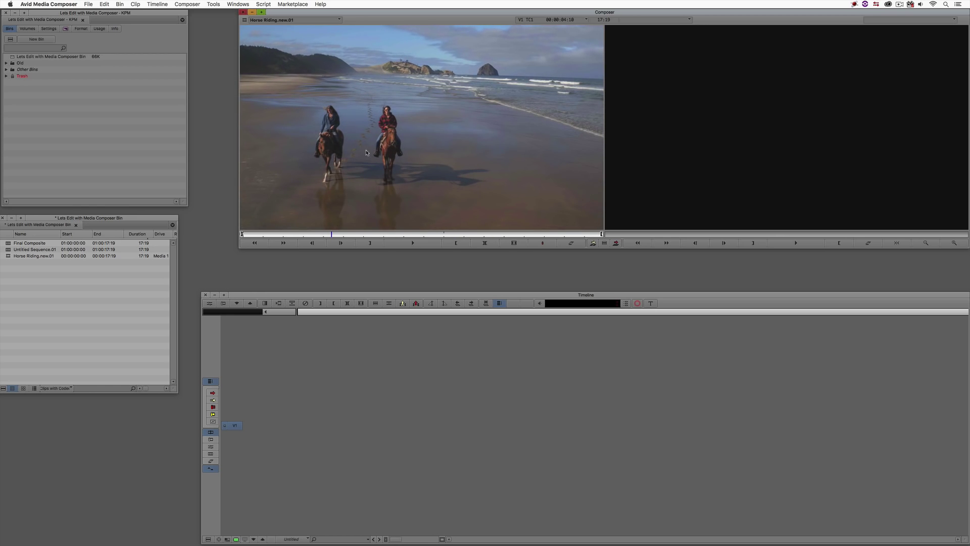
{"action": "key", "text": "v"}
{"action": "left_click_drag", "start_coordinate": [423, 418], "coordinate": [517, 408]}
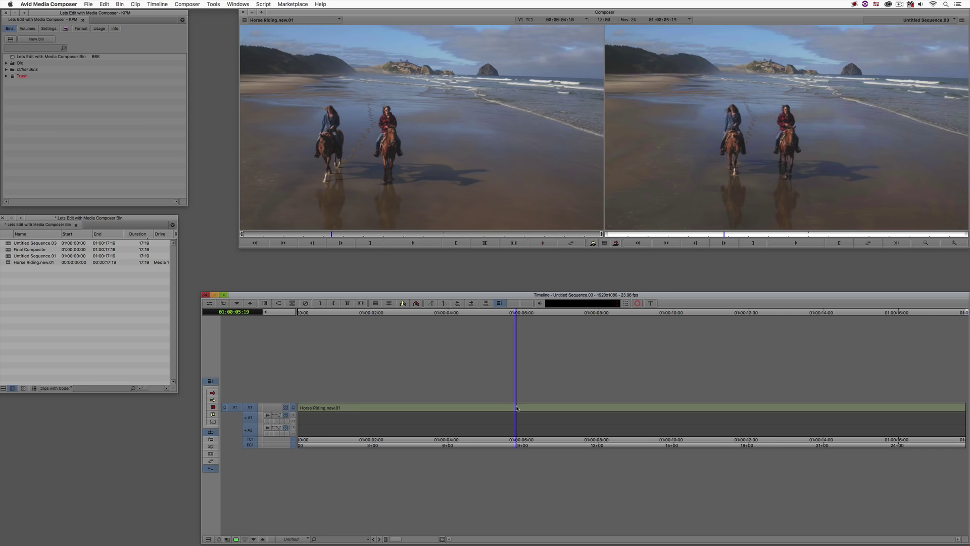
Apply the BCC Color Balance filter from the BCC Color & Tone category to the Horse Riding.new.01 clip on V1
{"action": "key", "text": "super+8"}
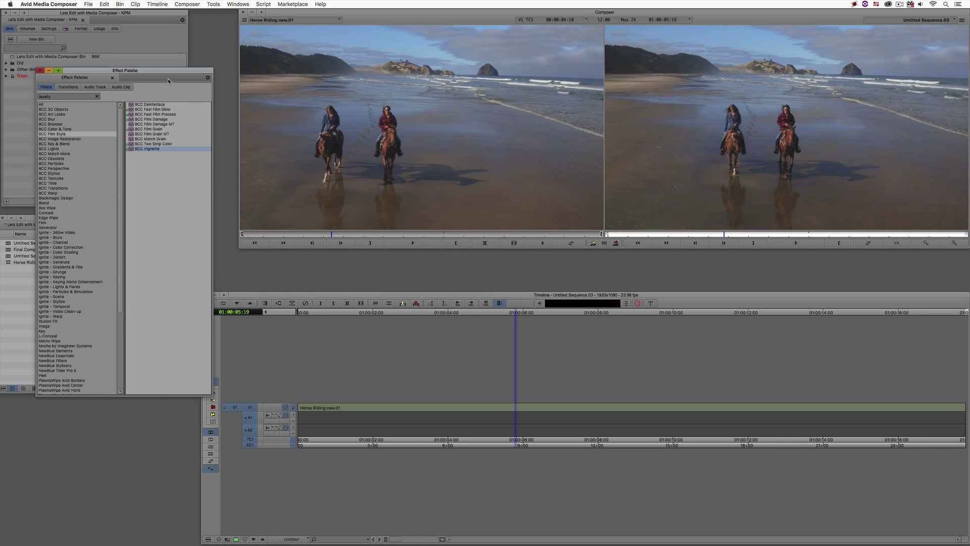
{"action": "left_click_drag", "start_coordinate": [168, 72], "coordinate": [152, 31]}
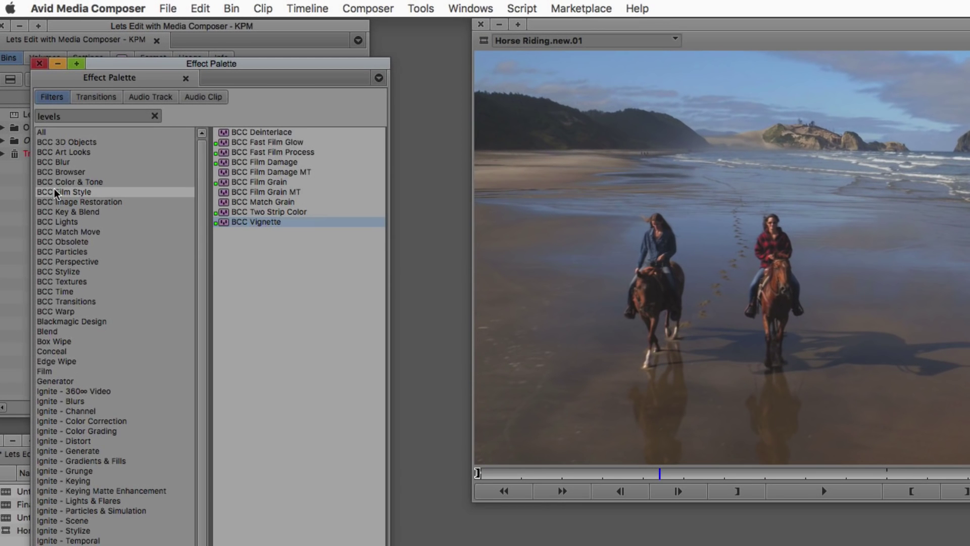
{"action": "left_click", "coordinate": [33, 90]}
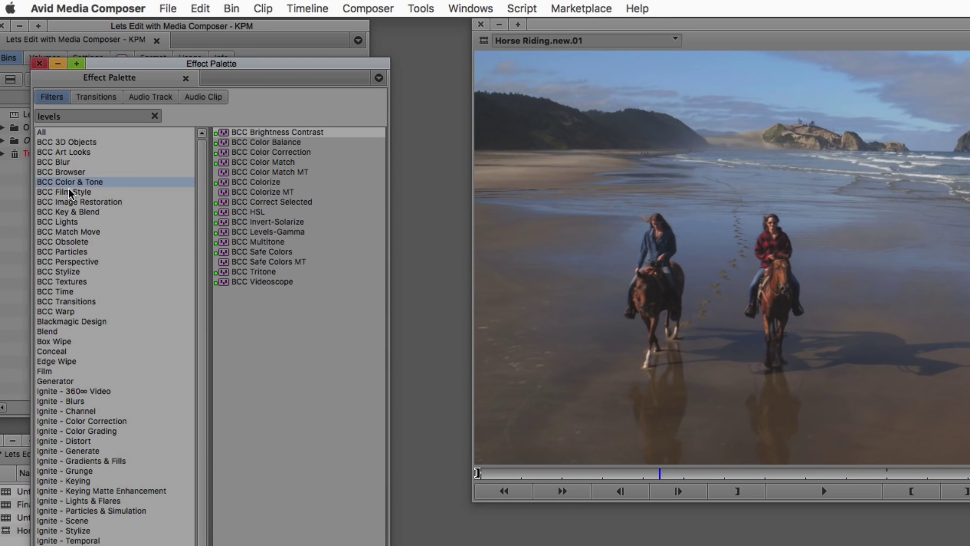
{"action": "left_click", "coordinate": [236, 144]}
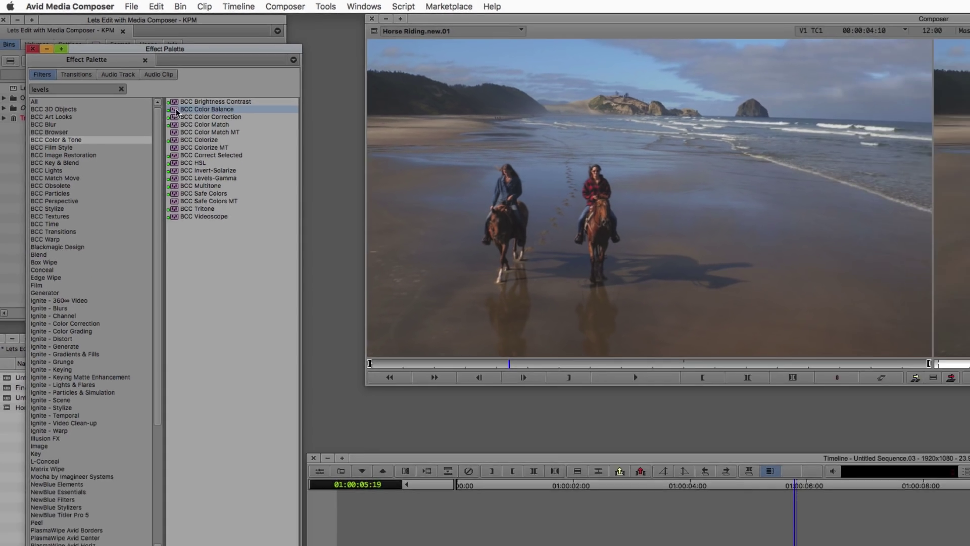
{"action": "left_click_drag", "start_coordinate": [230, 144], "coordinate": [500, 406]}
{"action": "left_click_drag", "start_coordinate": [556, 434], "coordinate": [550, 414]}
Lower the Blue Balance of BCC Color Balance slightly in the Effect Editor and close the editor
{"action": "key", "text": "super+8"}
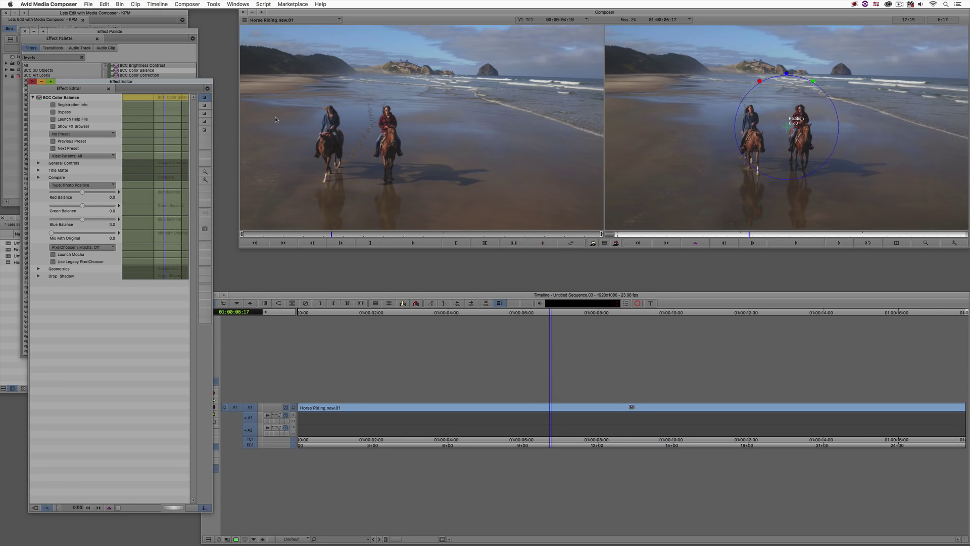
{"action": "left_click_drag", "start_coordinate": [186, 81], "coordinate": [171, 63]}
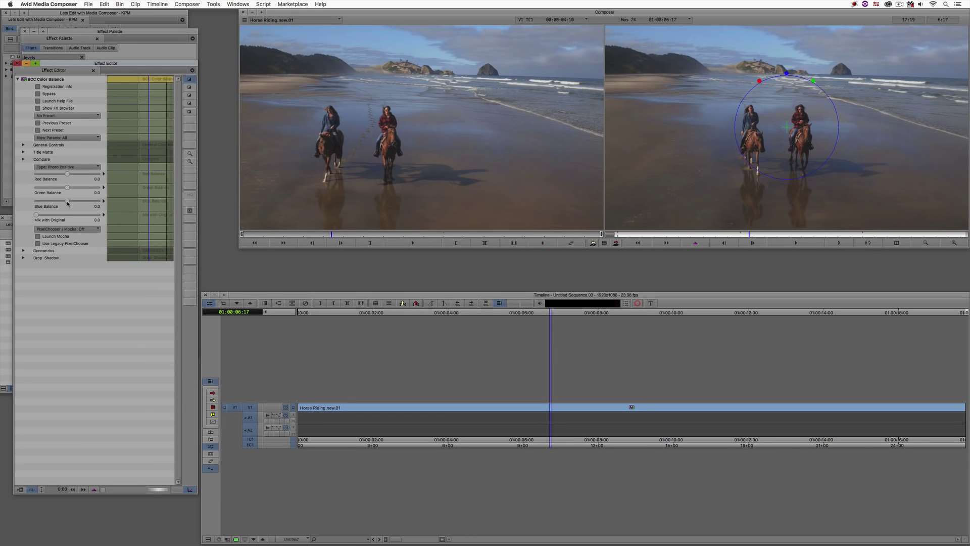
{"action": "left_click_drag", "start_coordinate": [68, 202], "coordinate": [61, 203]}
{"action": "left_click_drag", "start_coordinate": [62, 202], "coordinate": [63, 203]}
{"action": "left_click", "coordinate": [63, 202], "text": "alt"}
{"action": "left_click", "coordinate": [17, 64]}
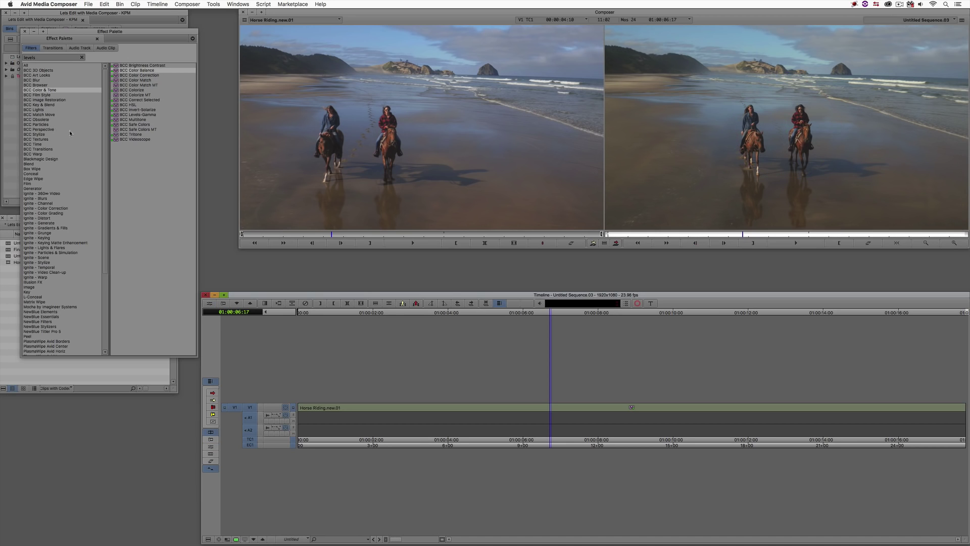
Apply the BCC Levels-Gamma filter on top of the existing effect on the Horse Riding.new.01 clip
{"action": "left_click", "coordinate": [129, 115]}
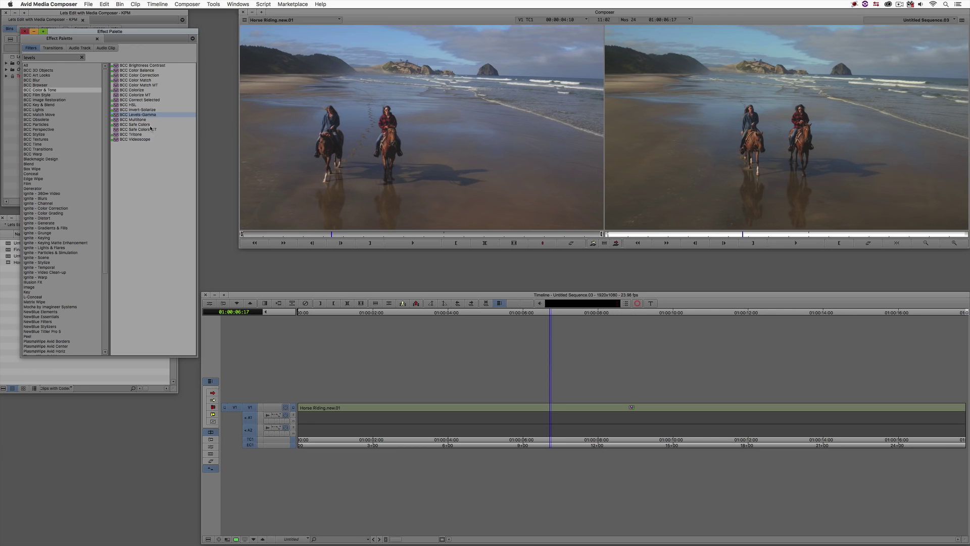
{"action": "left_click_drag", "start_coordinate": [116, 116], "coordinate": [427, 209]}
{"action": "left_click_drag", "start_coordinate": [547, 401], "coordinate": [577, 409]}
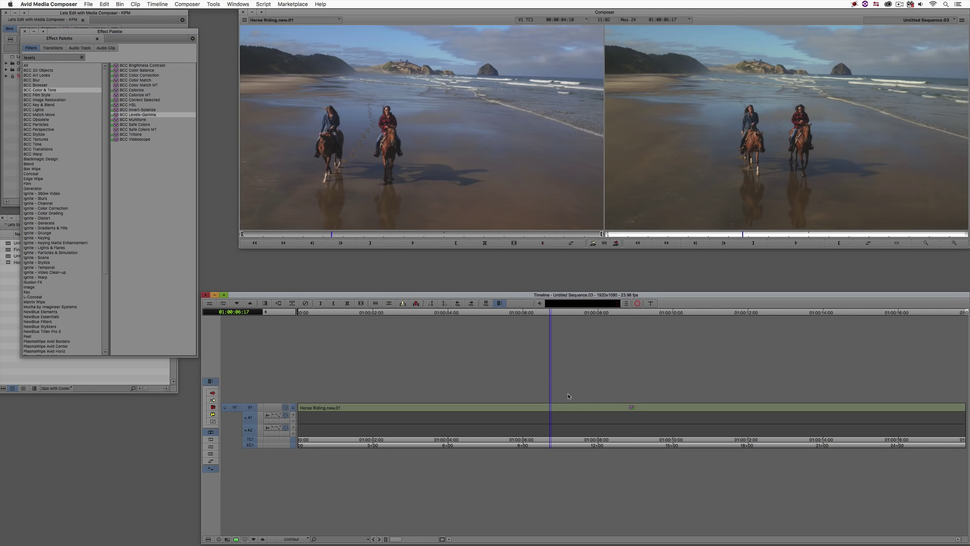
{"action": "left_click", "coordinate": [556, 408]}
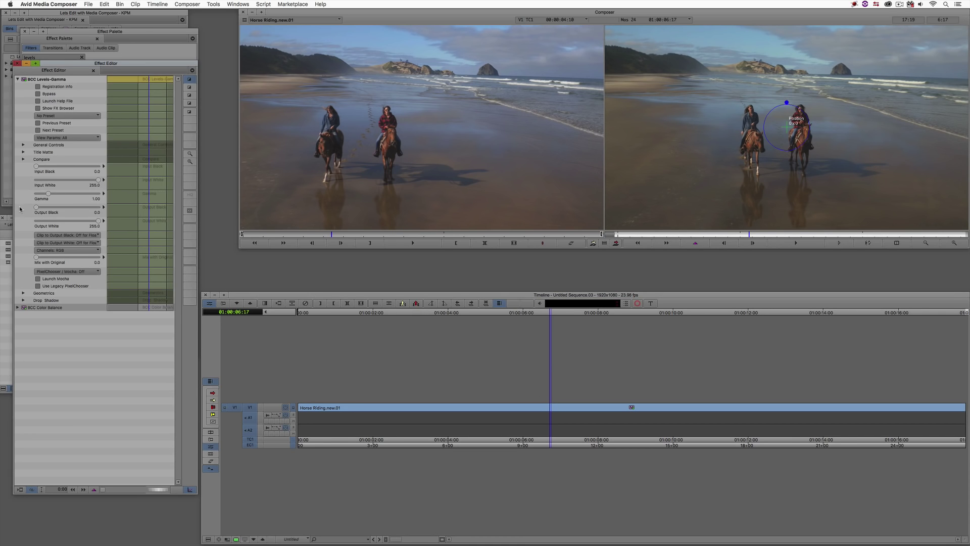
Raise Gamma to about 1.2, raise Input Black slightly and lower Input White to about 238 in BCC Levels-Gamma
{"action": "left_click_drag", "start_coordinate": [49, 194], "coordinate": [53, 194]}
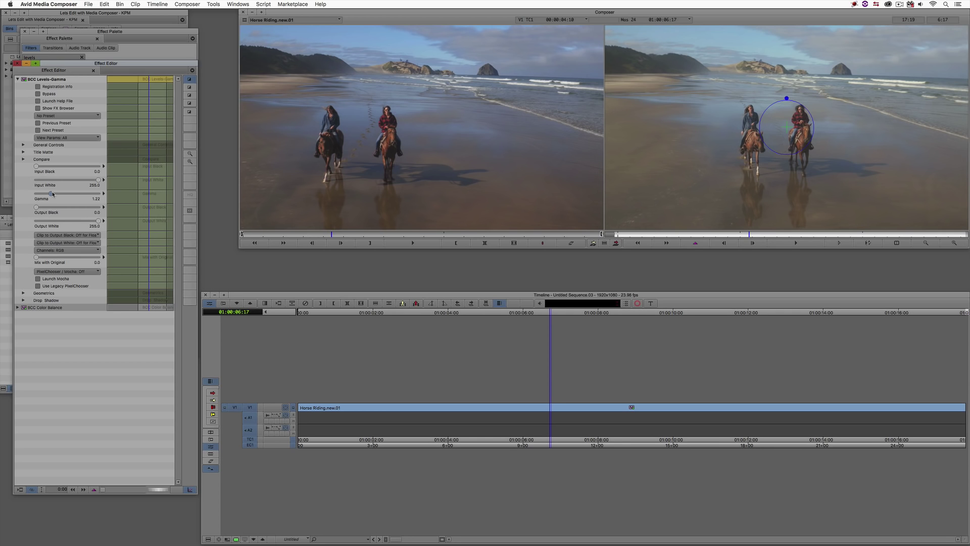
{"action": "left_click_drag", "start_coordinate": [36, 166], "coordinate": [40, 167]}
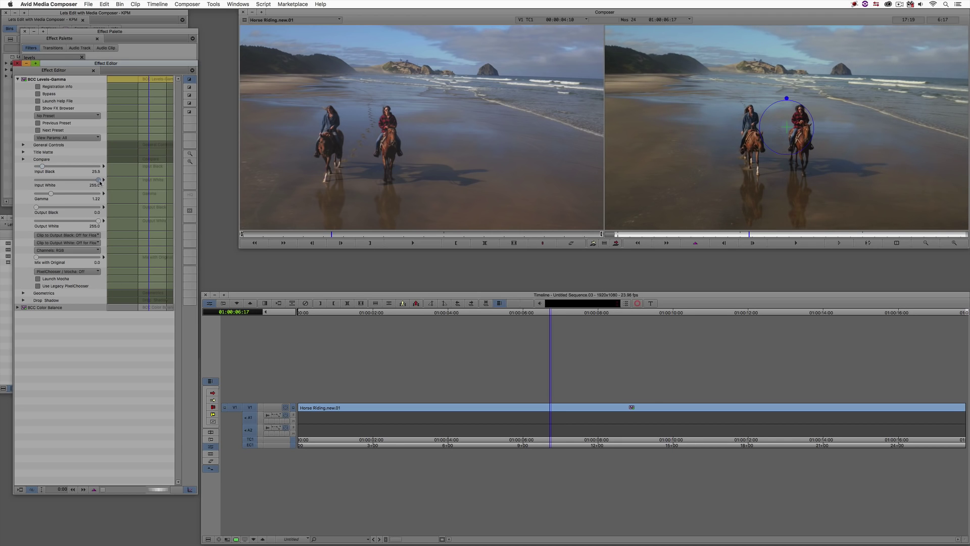
{"action": "left_click_drag", "start_coordinate": [98, 182], "coordinate": [94, 185]}
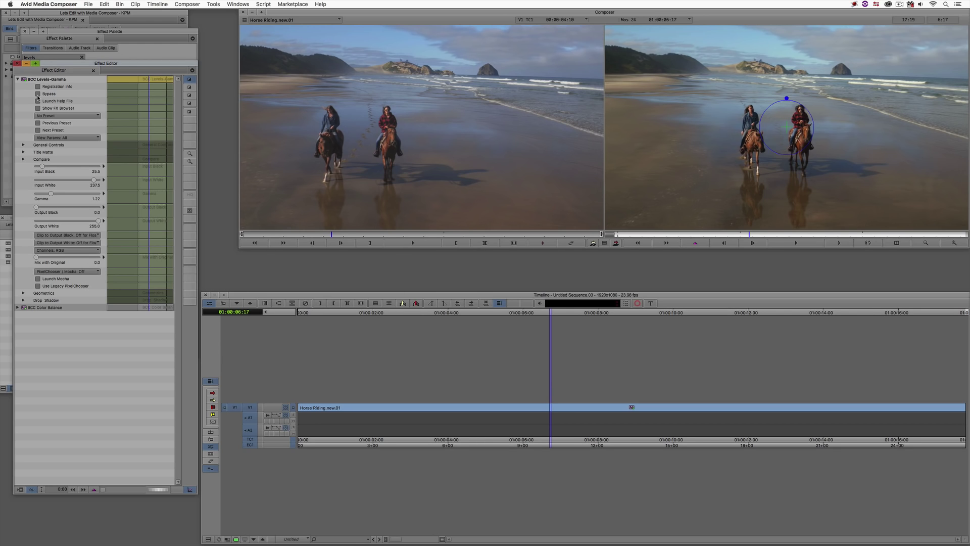
{"action": "left_click", "coordinate": [17, 64]}
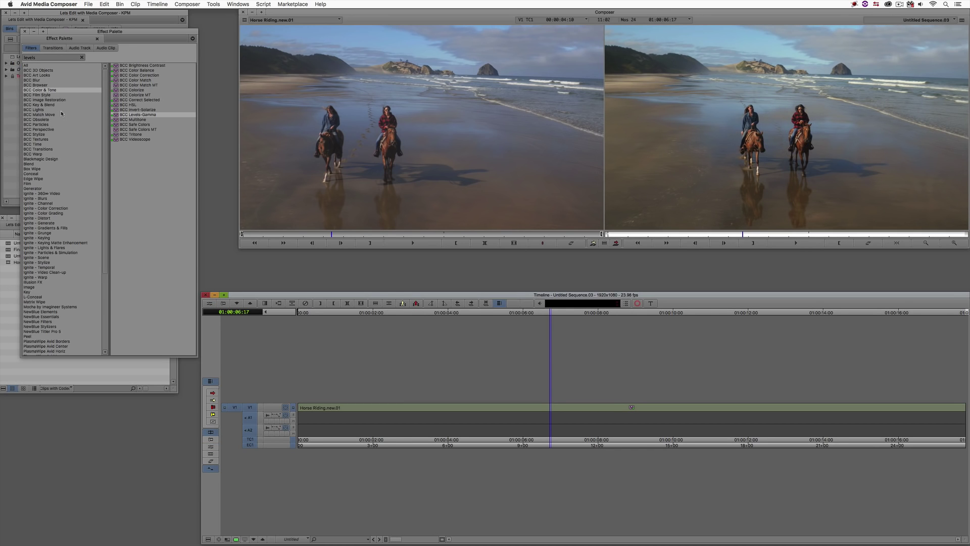
Choose BCC Film Grain from the BCC Film Style filters and set the timeline's video quality to Draft Quality
{"action": "left_click", "coordinate": [38, 95]}
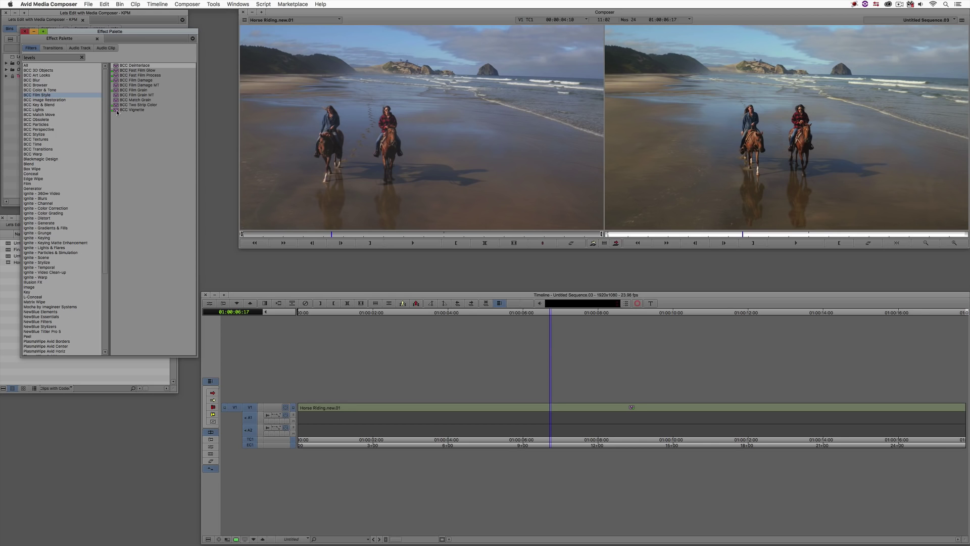
{"action": "left_click", "coordinate": [129, 91]}
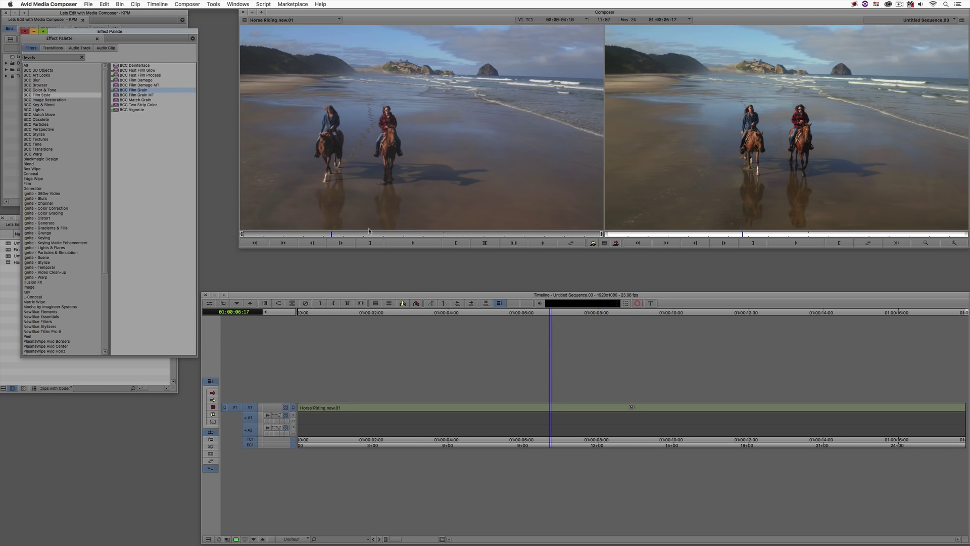
{"action": "left_click", "coordinate": [236, 539]}
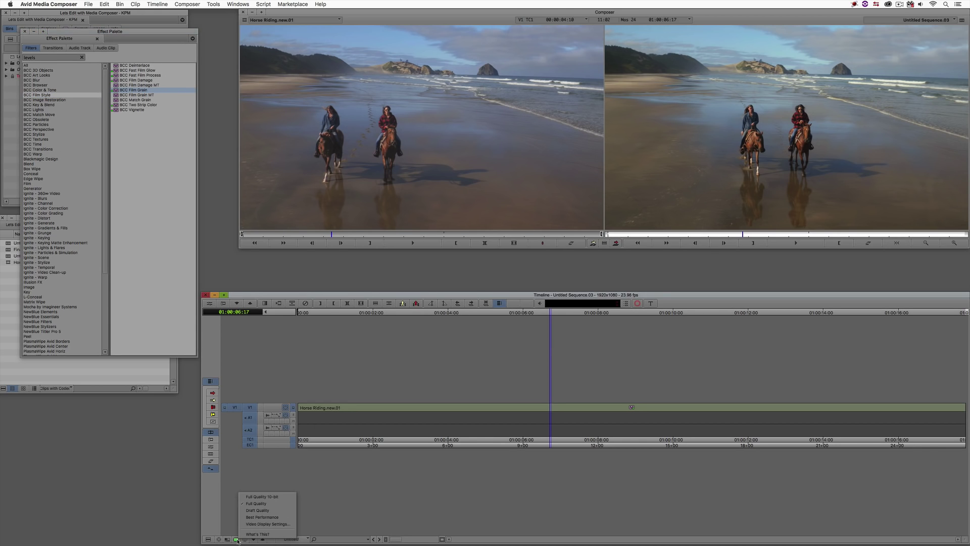
{"action": "left_click", "coordinate": [261, 509]}
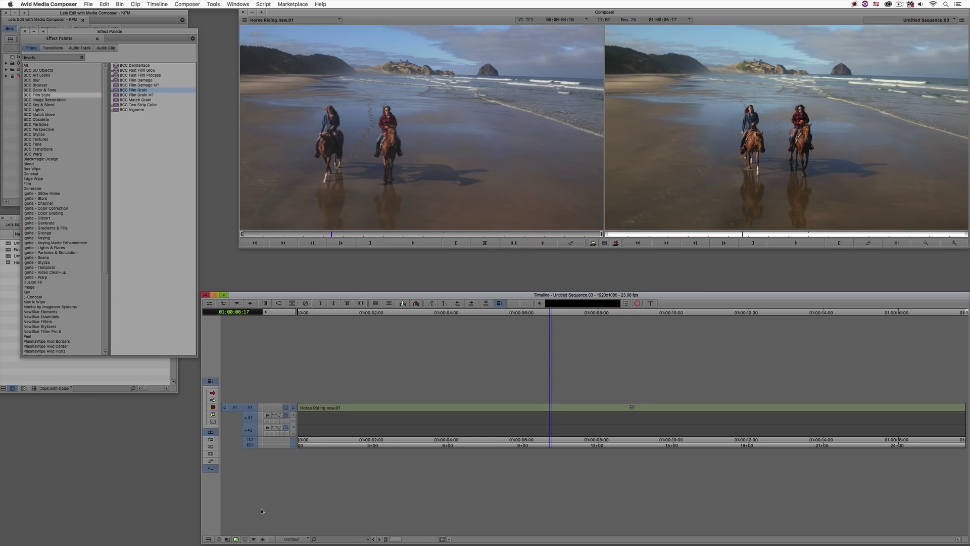
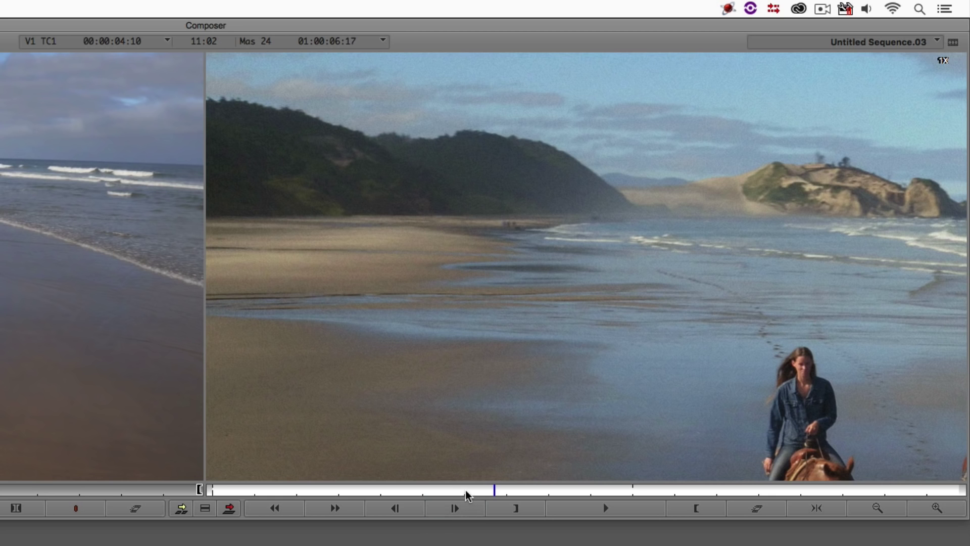
Inspect the film grain on the sequence by scrubbing, playing and enlarging the picture in the record monitor
{"action": "left_click_drag", "start_coordinate": [468, 492], "coordinate": [394, 498]}
{"action": "key", "text": "l"}
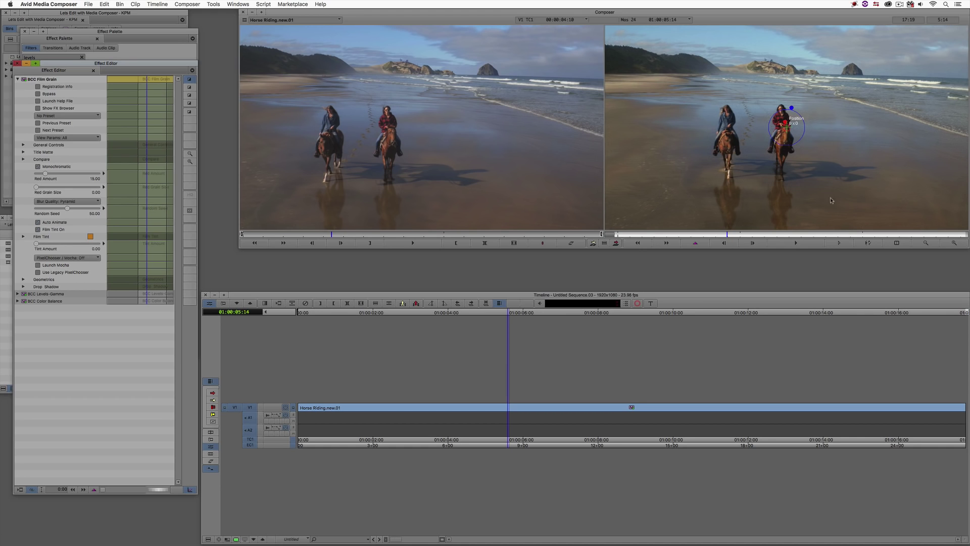
{"action": "left_click_drag", "start_coordinate": [701, 236], "coordinate": [766, 50]}
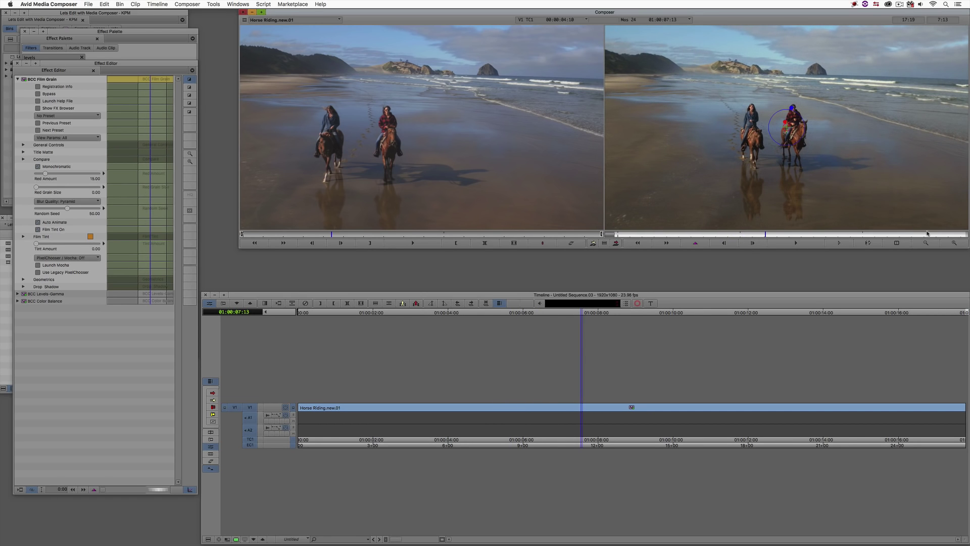
{"action": "left_click", "coordinate": [953, 243]}
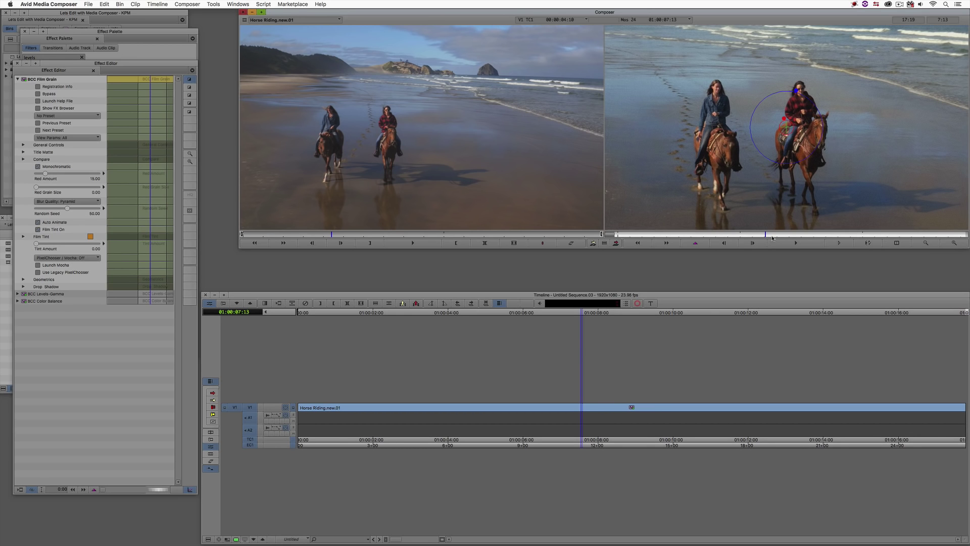
{"action": "left_click_drag", "start_coordinate": [772, 235], "coordinate": [721, 223]}
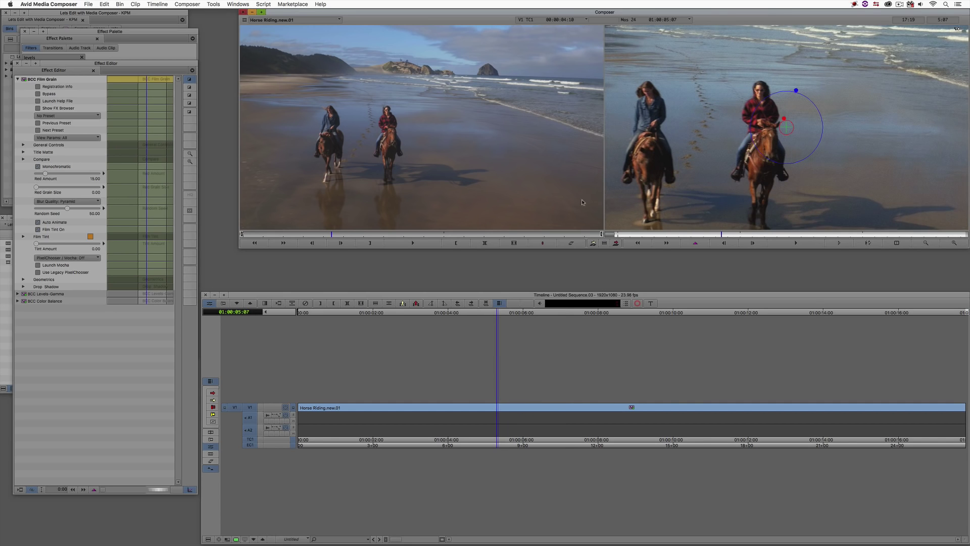
{"action": "left_click", "coordinate": [185, 133]}
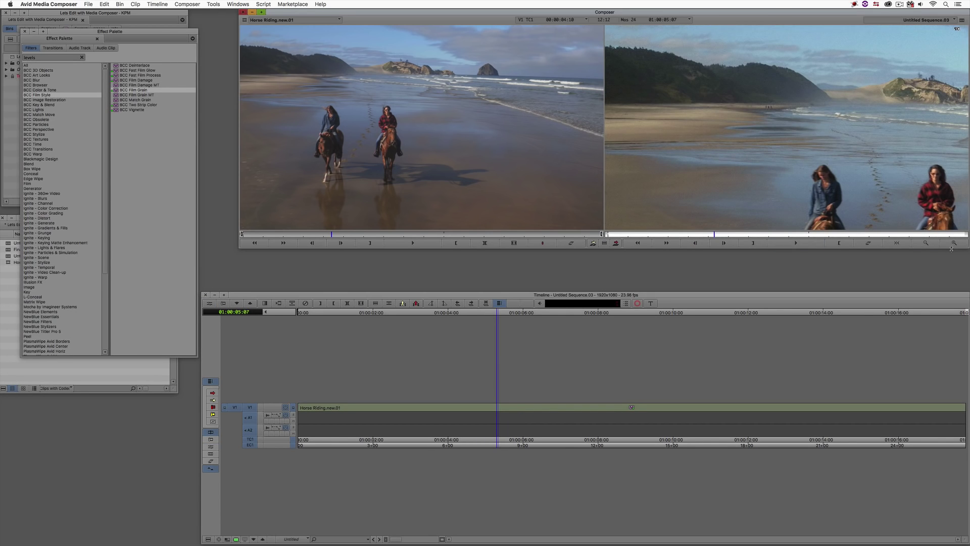
{"action": "left_click", "coordinate": [925, 243]}
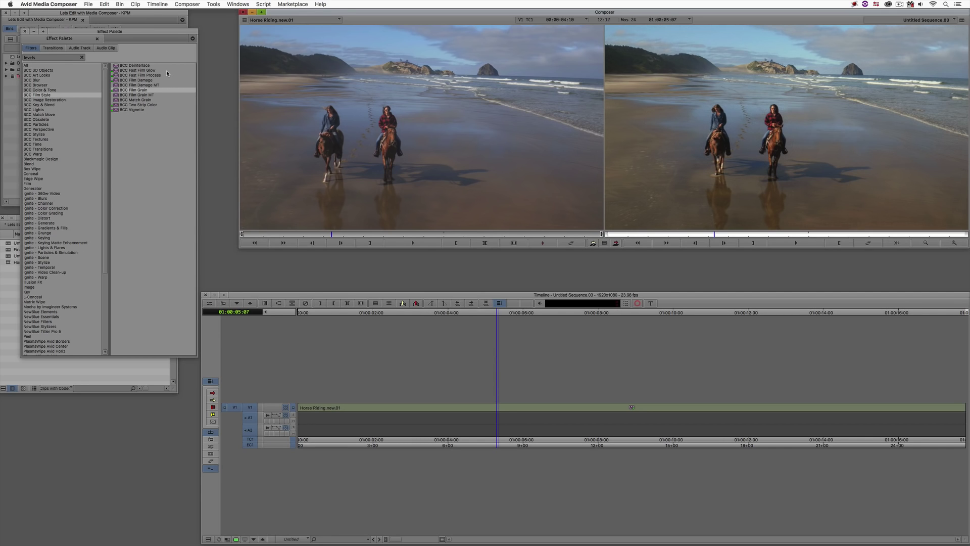
Apply the BCC Vignette filter on top of the existing effects on the Horse Riding.new.01 clip
{"action": "left_click", "coordinate": [117, 111]}
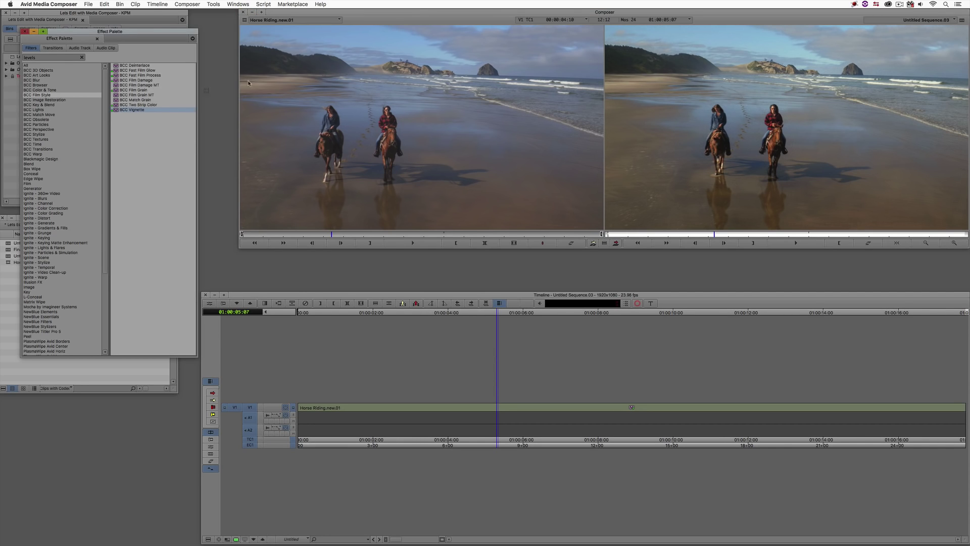
{"action": "left_click_drag", "start_coordinate": [569, 255], "coordinate": [559, 355]}
{"action": "left_click_drag", "start_coordinate": [558, 401], "coordinate": [558, 403]}
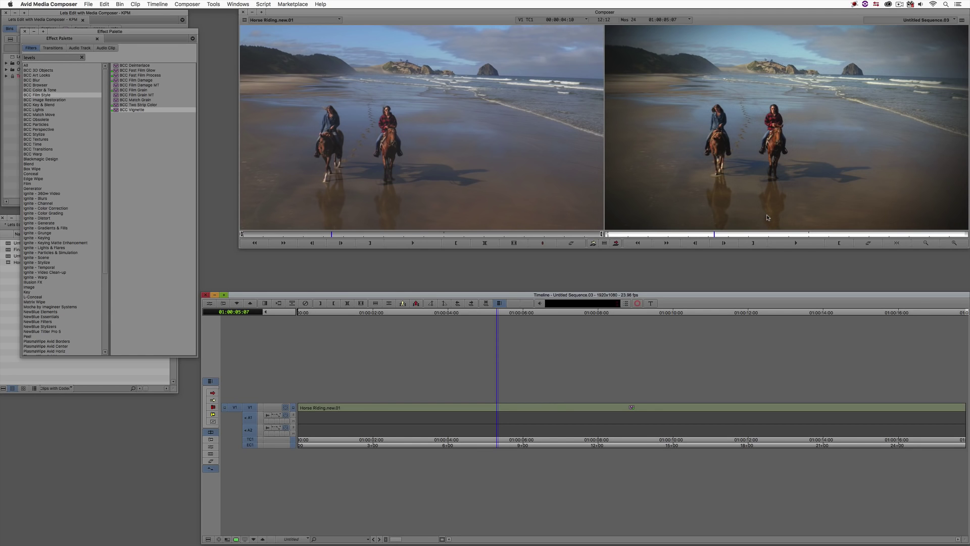
Open BCC Vignette in the Effect Editor and increase its Radius to about 33
{"action": "key", "text": "ctrl+8"}
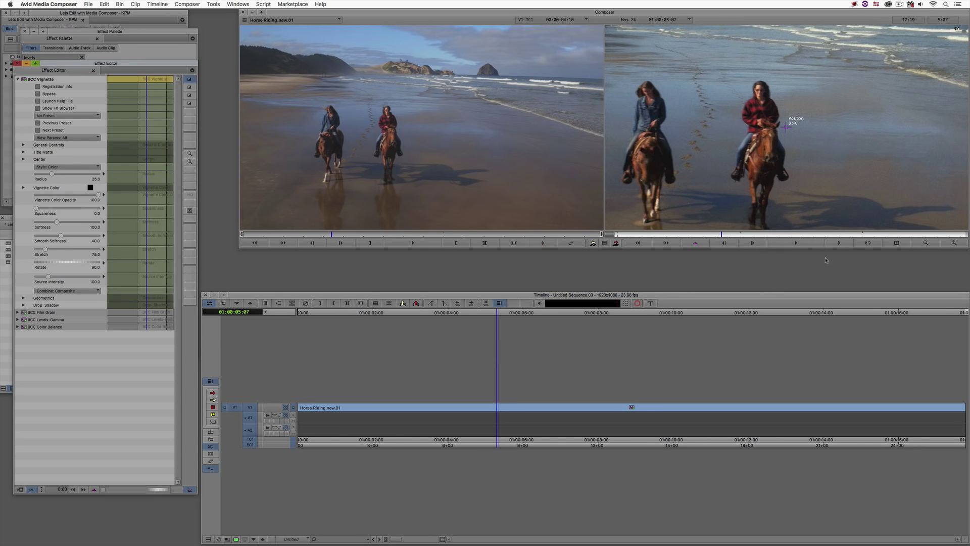
{"action": "left_click", "coordinate": [926, 243]}
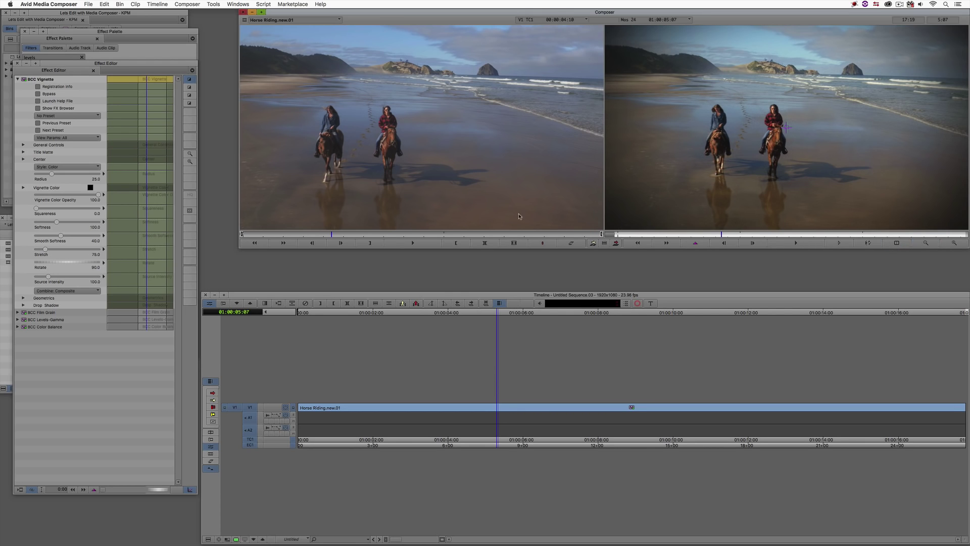
{"action": "left_click_drag", "start_coordinate": [51, 174], "coordinate": [55, 175]}
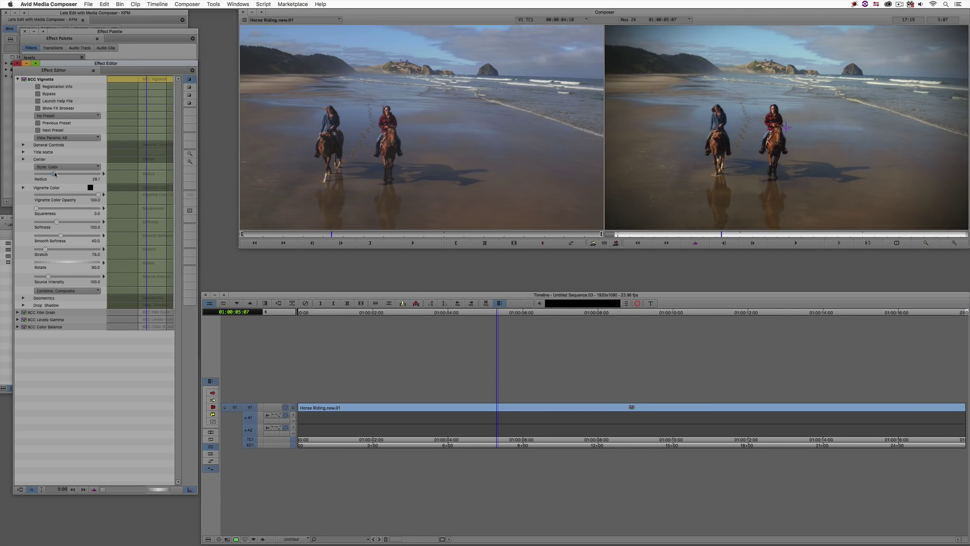
{"action": "left_click_drag", "start_coordinate": [55, 174], "coordinate": [57, 175]}
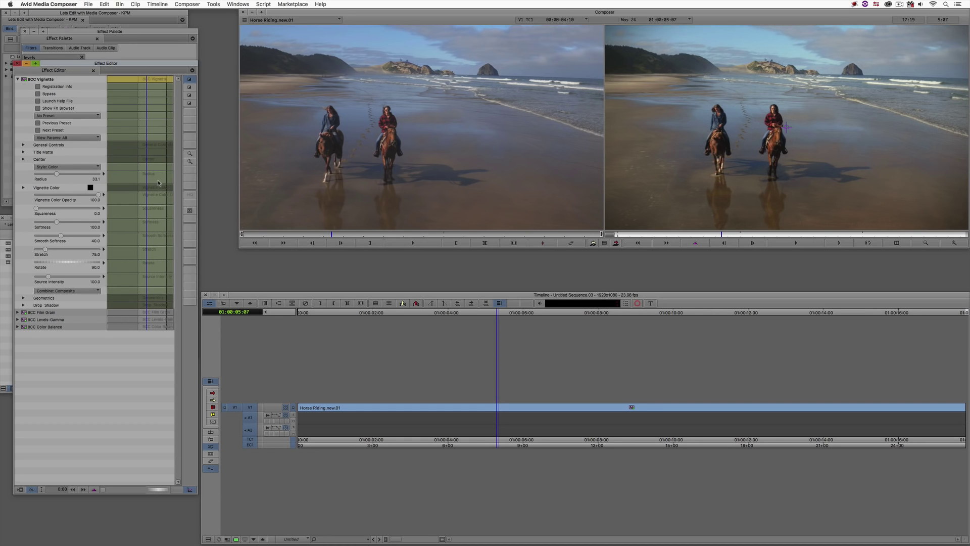
Raise the BCC Vignette's Softness to about 143 and save the settings as a preset named "KPM - Film Look"
{"action": "left_click_drag", "start_coordinate": [61, 222], "coordinate": [63, 221]}
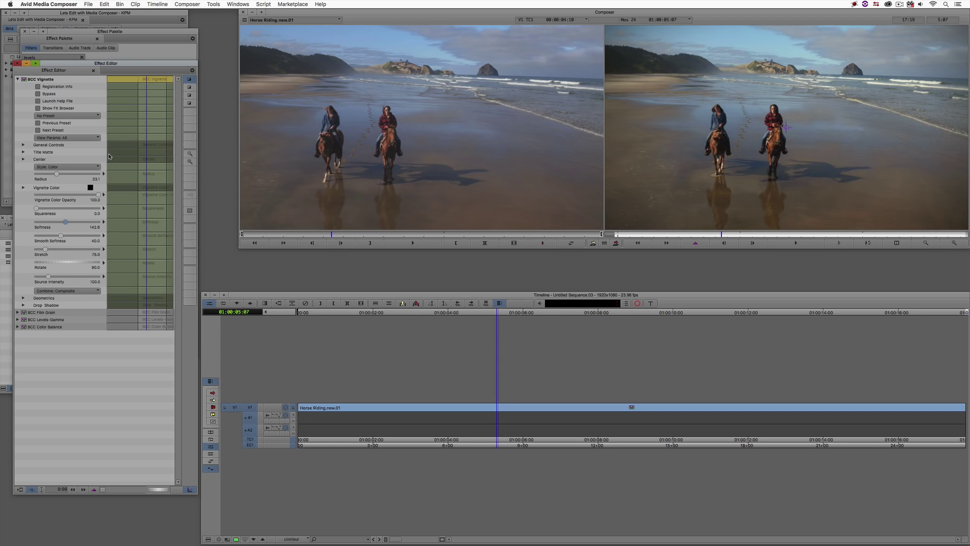
{"action": "left_click", "coordinate": [91, 116]}
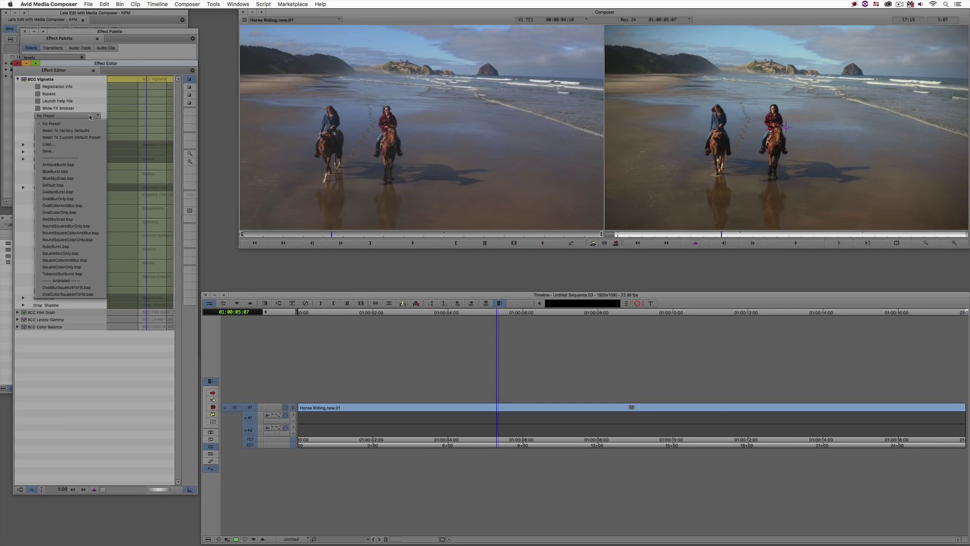
{"action": "left_click", "coordinate": [56, 152]}
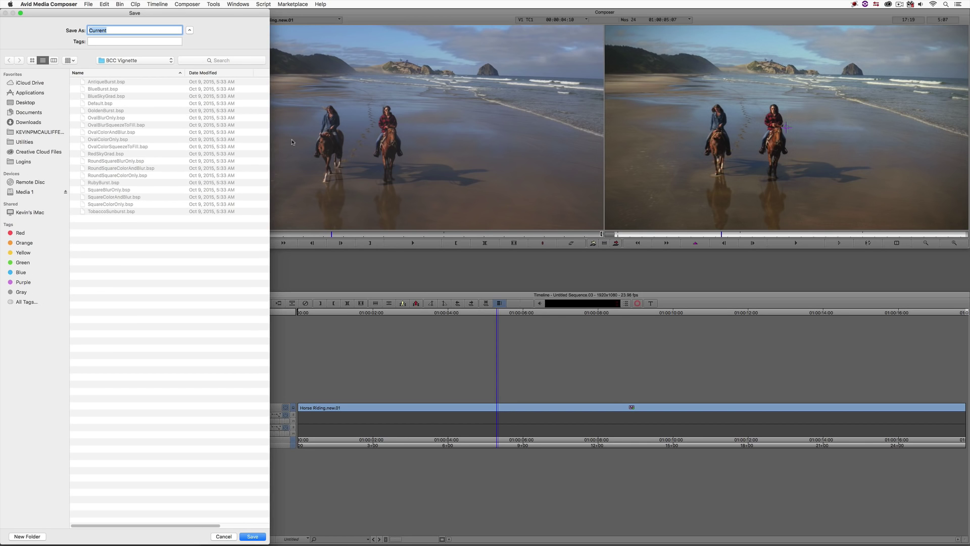
{"action": "type", "text": "KPM - Film Look"}
{"action": "left_click", "coordinate": [252, 536]}
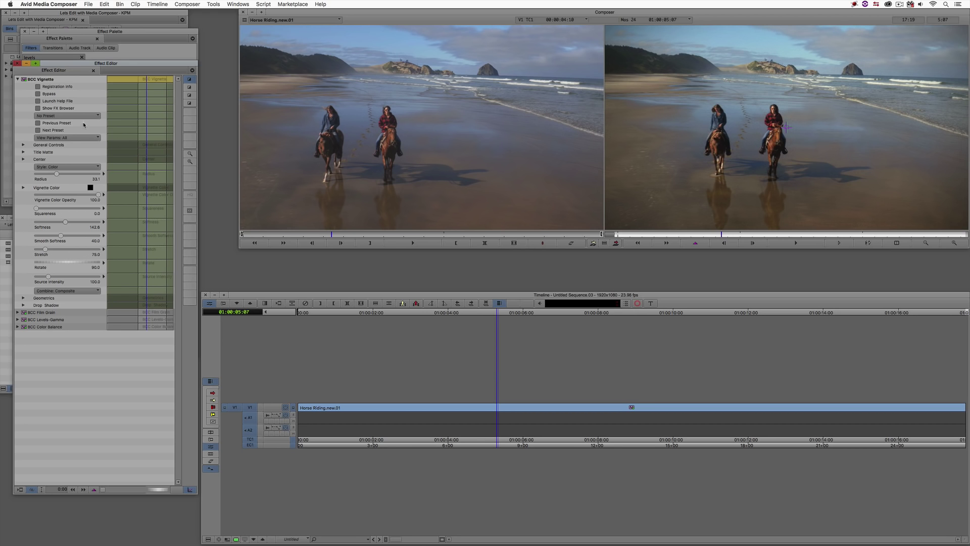
Preview the vignette presets GoldenBurst, Default and BlueSkyGrad in the FX Browser and apply the saved KPM - Film Look preset
{"action": "left_click", "coordinate": [82, 116]}
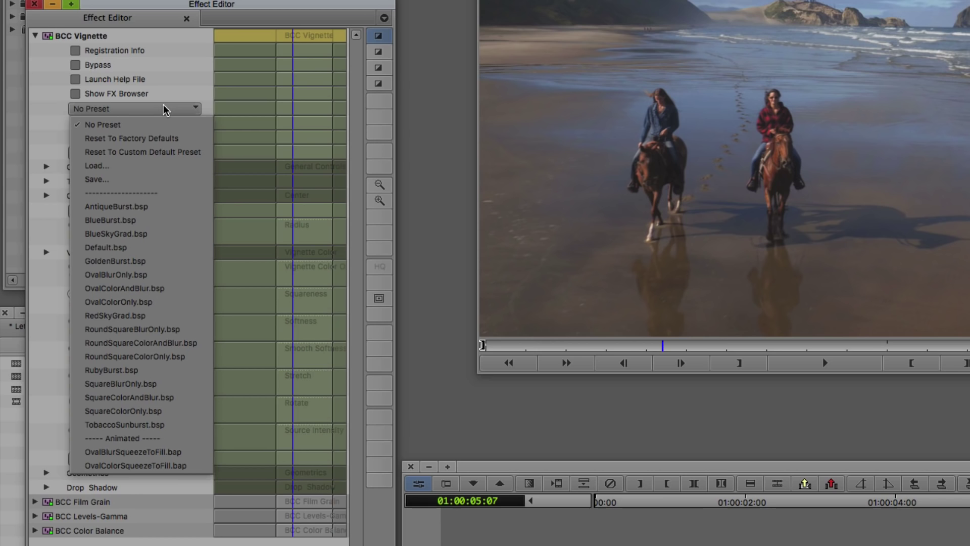
{"action": "left_click", "coordinate": [41, 117]}
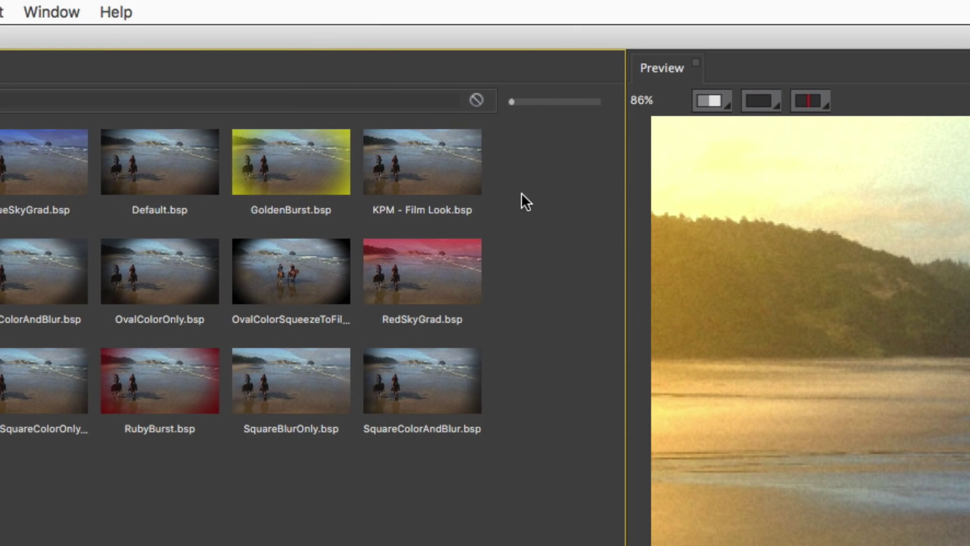
{"action": "left_click", "coordinate": [427, 162]}
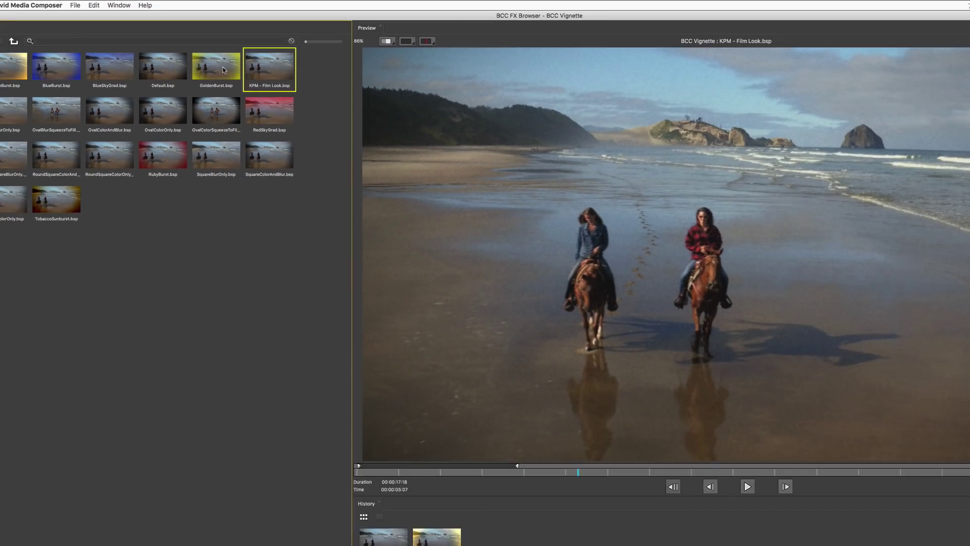
{"action": "left_click", "coordinate": [291, 162]}
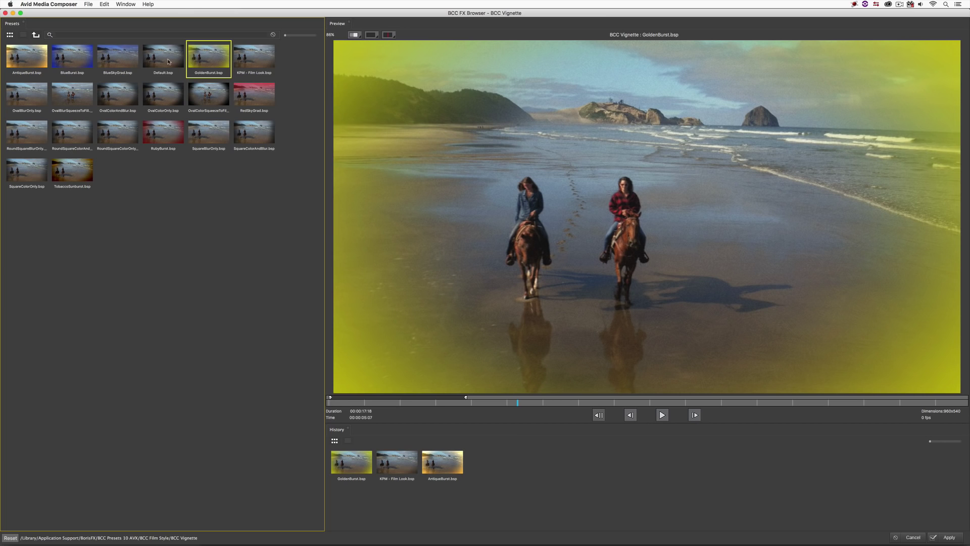
{"action": "left_click", "coordinate": [168, 61]}
{"action": "left_click", "coordinate": [118, 57]}
{"action": "left_click", "coordinate": [255, 56]}
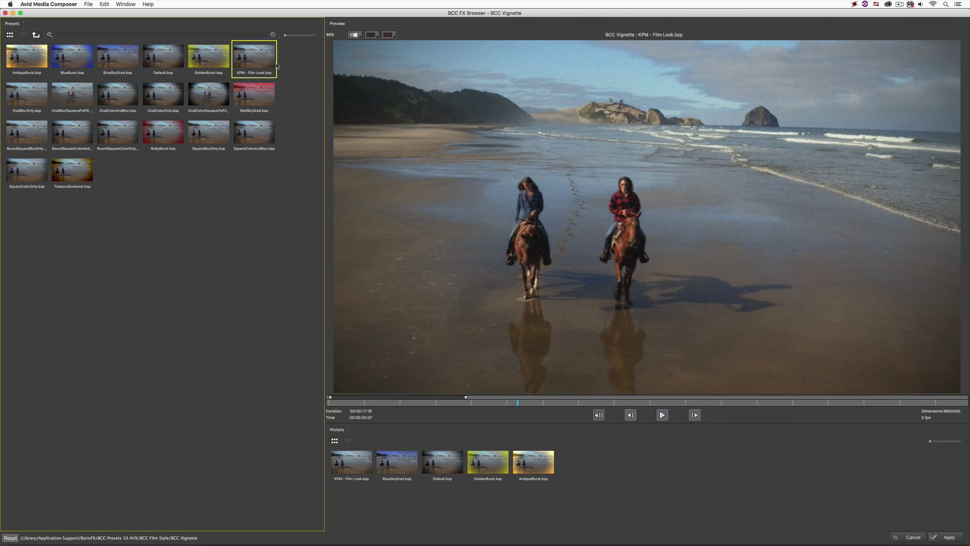
{"action": "left_click", "coordinate": [950, 537]}
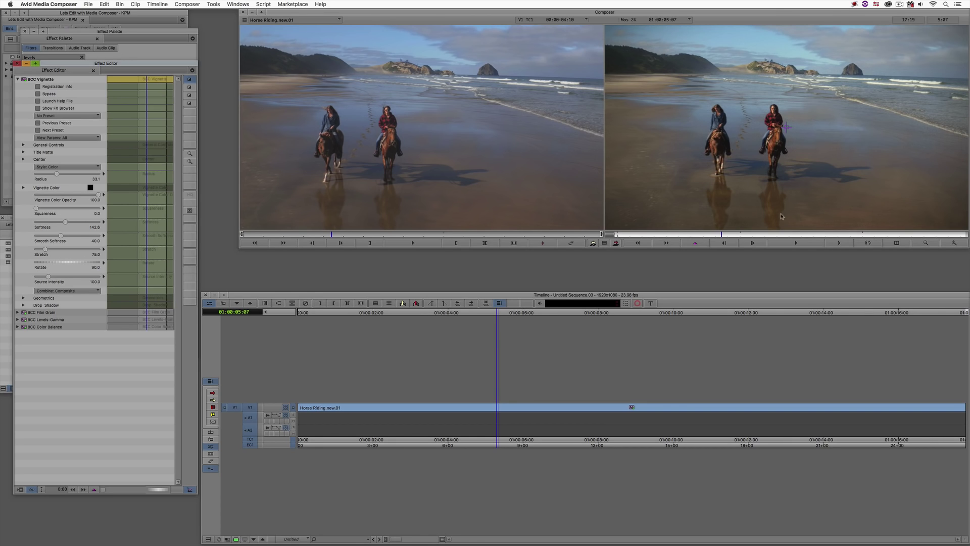
Bypass BCC Vignette and re-enable it to compare the picture with and without the vignette
{"action": "left_click", "coordinate": [46, 95]}
{"action": "left_click", "coordinate": [45, 95]}
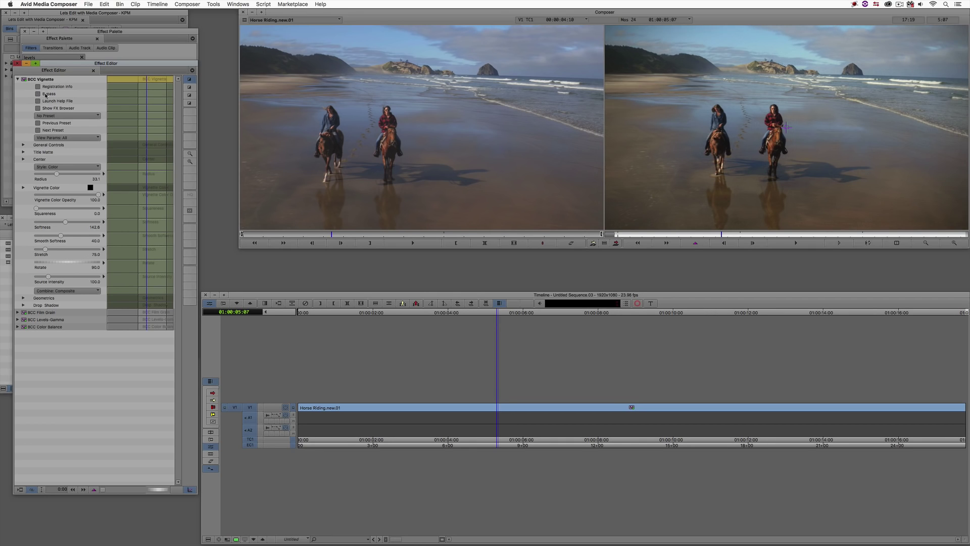